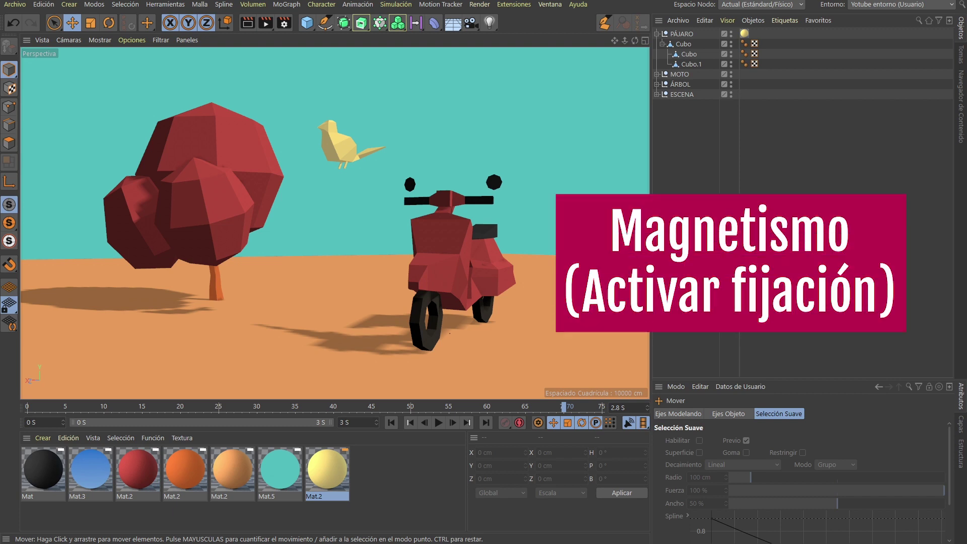
- Turn on snapping with the magnet icon and expand its full list of snapping modes
click(14, 271)
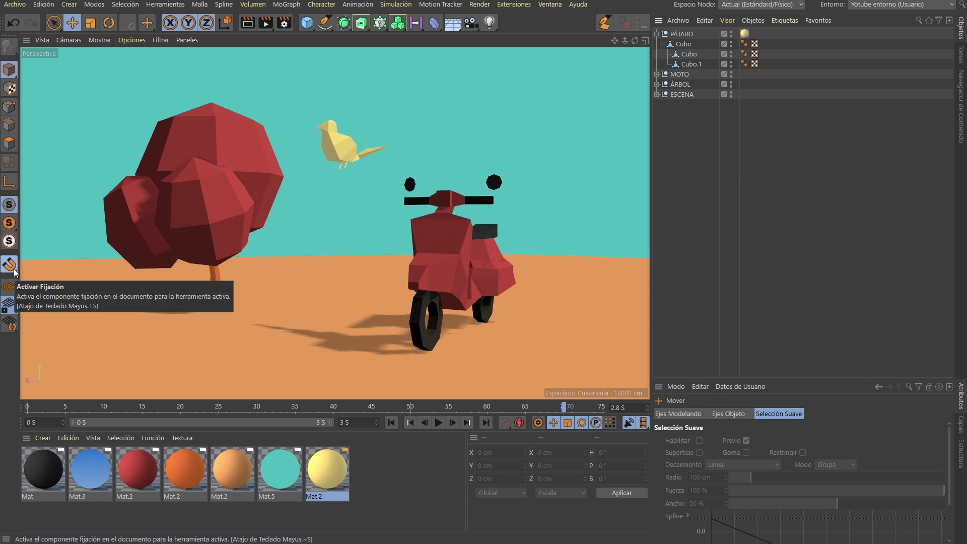
click(14, 272)
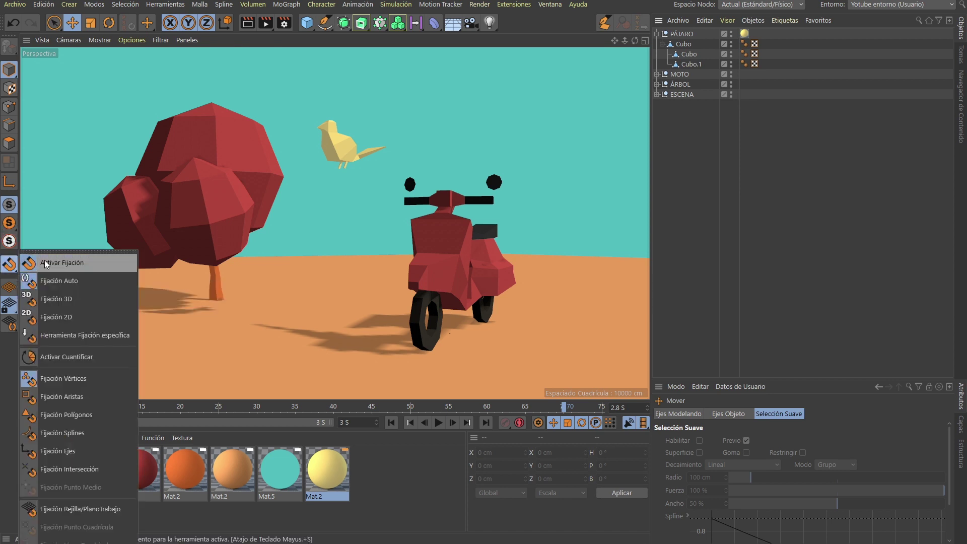
- Tear the snapping options into a floating palette at the viewport's top-left and toggle snapping off and on
click(58, 252)
drag(65, 241, 79, 91)
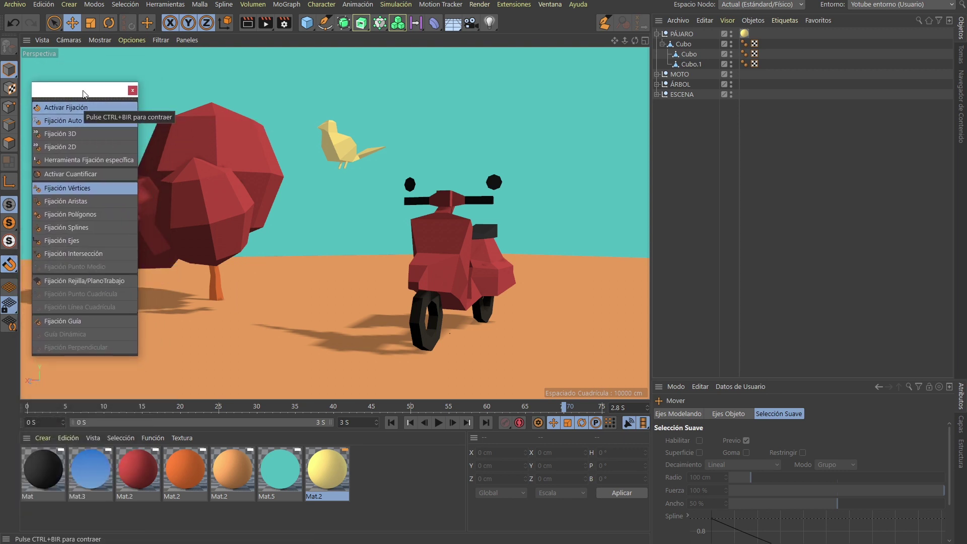
click(89, 106)
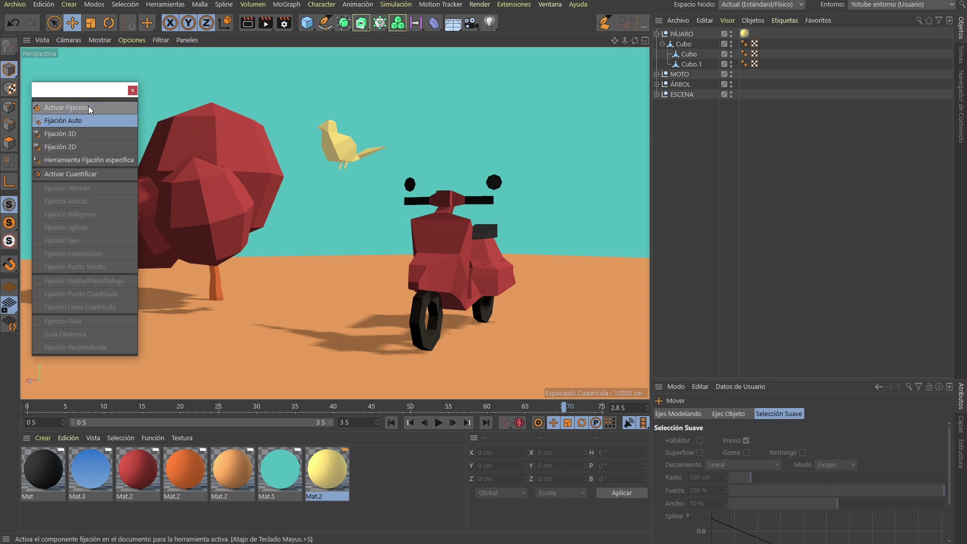
click(88, 106)
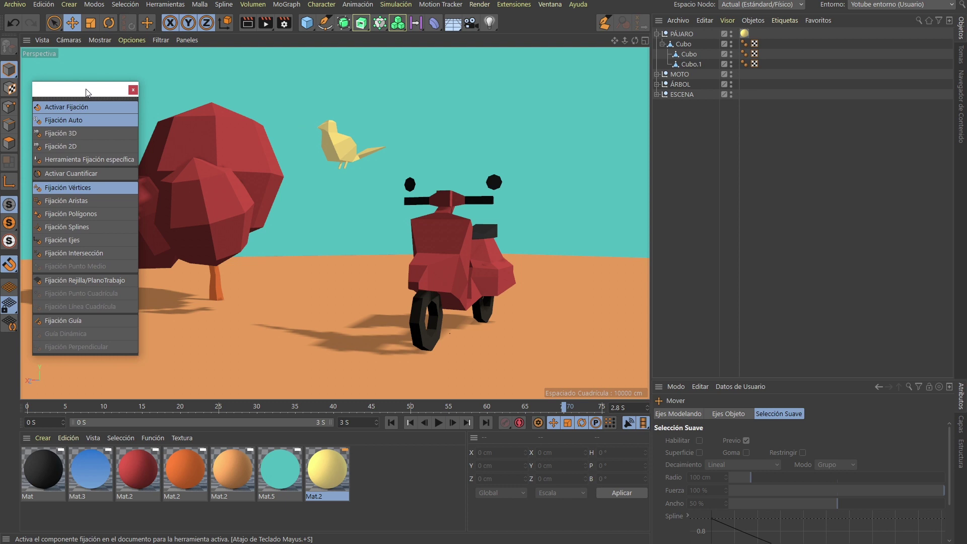
- Try the polygon, axis and spline snap modes, then switch them off, leaving Auto snapping active
click(71, 213)
click(70, 240)
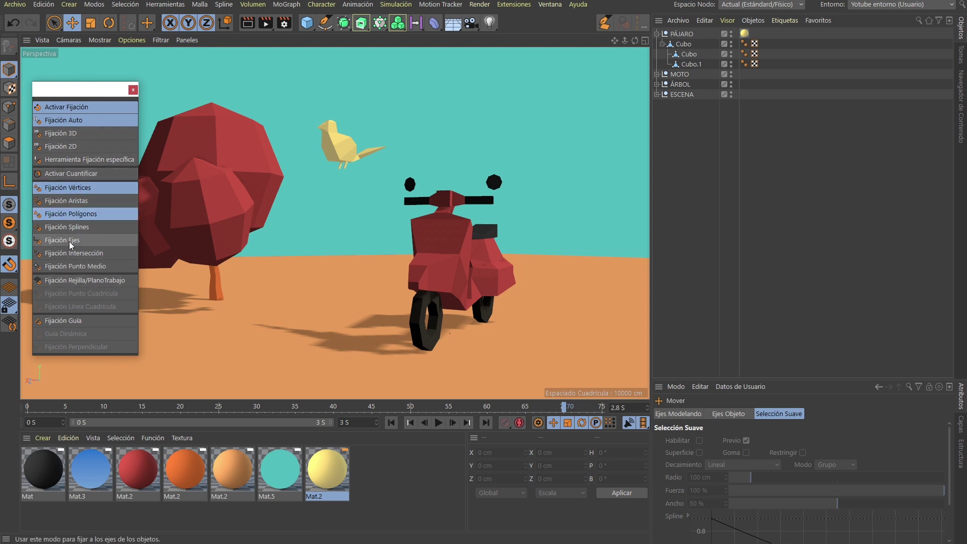
click(80, 226)
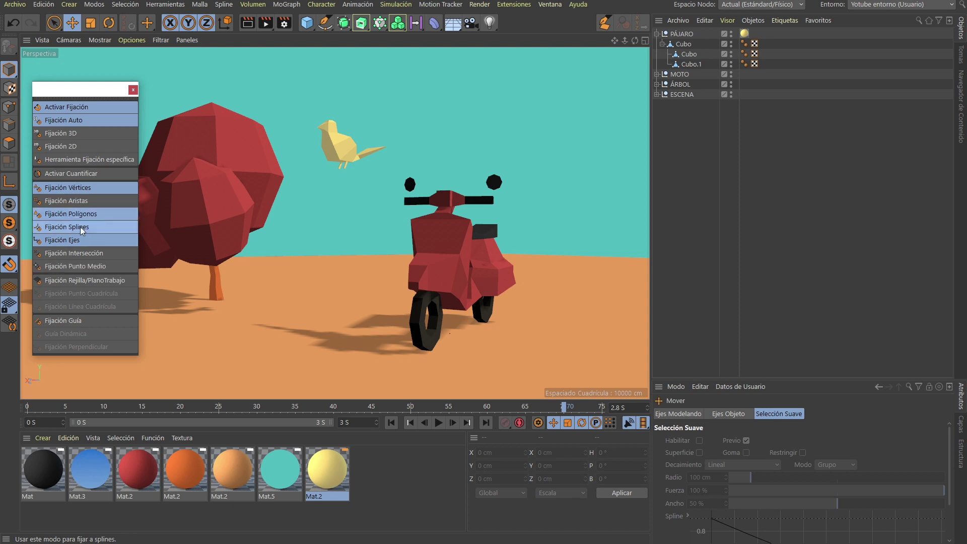
click(79, 227)
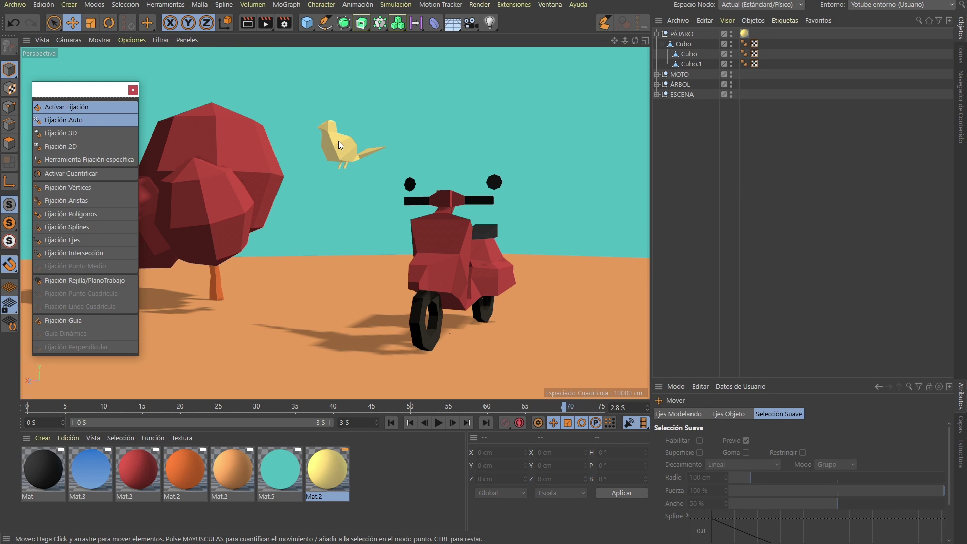
- Select the PÁJARO group with its children and search the Commander for 'CENTRAR'
click(682, 33)
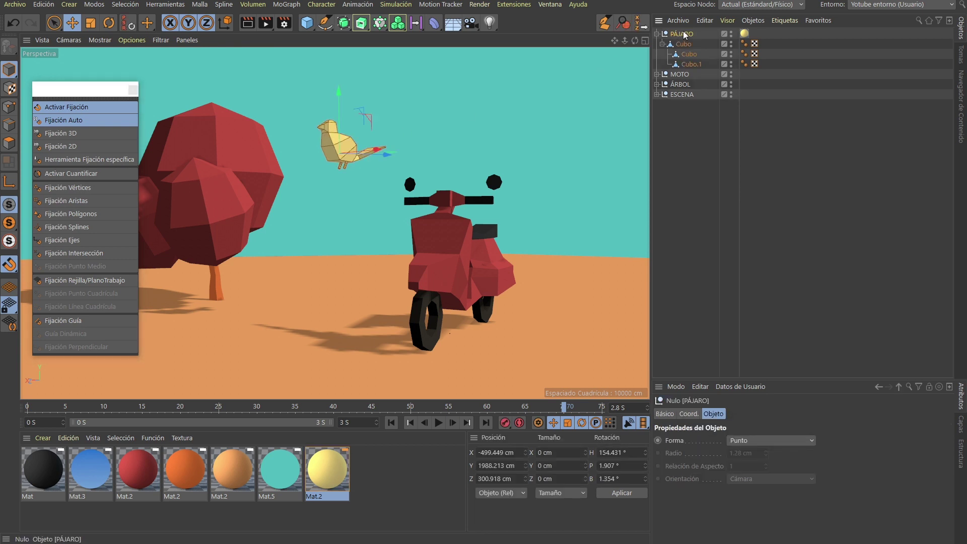
click(679, 35)
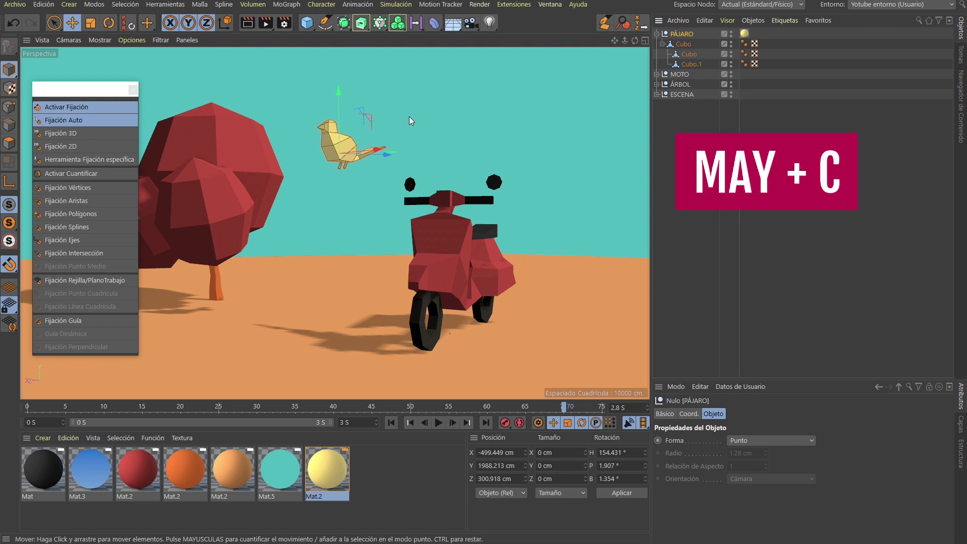
key(shift+c)
text(CENTRAR)
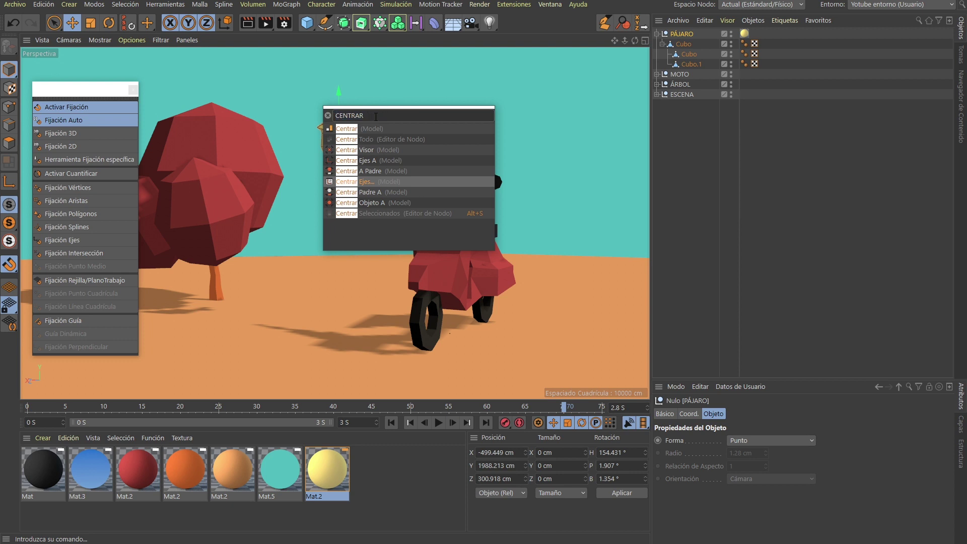
- Centre the PÁJARO axis at the bird's base (Y -100%) with Centrar Ejes, then close it
click(333, 186)
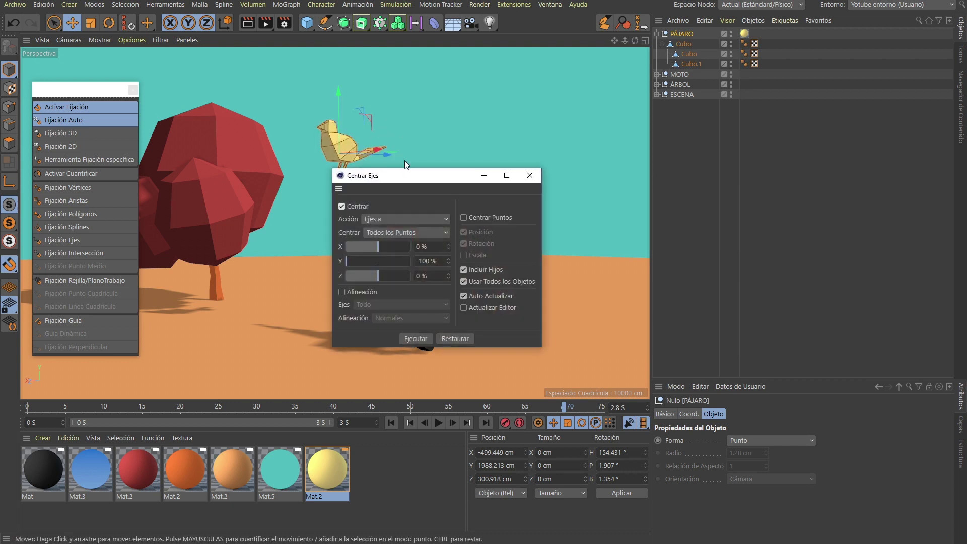
drag(404, 164, 487, 90)
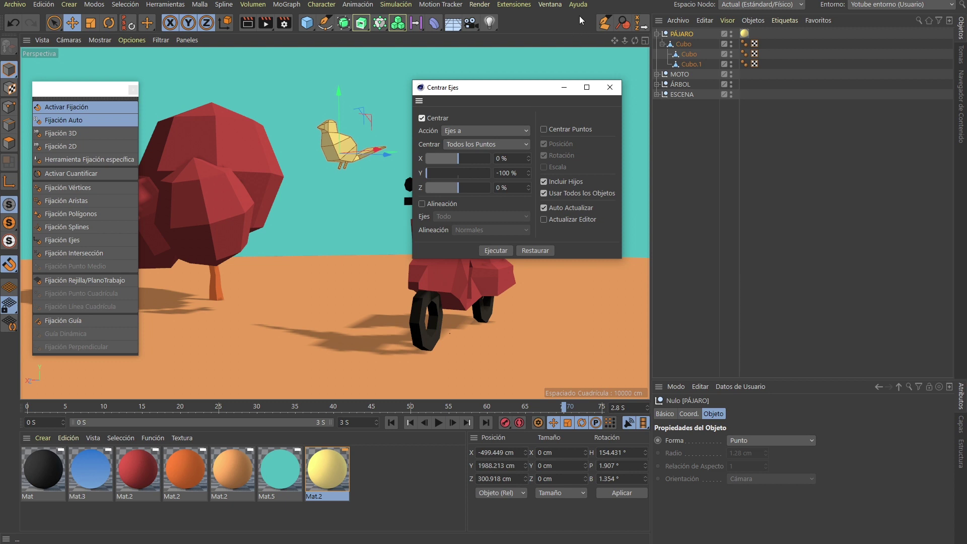
drag(512, 92, 506, 83)
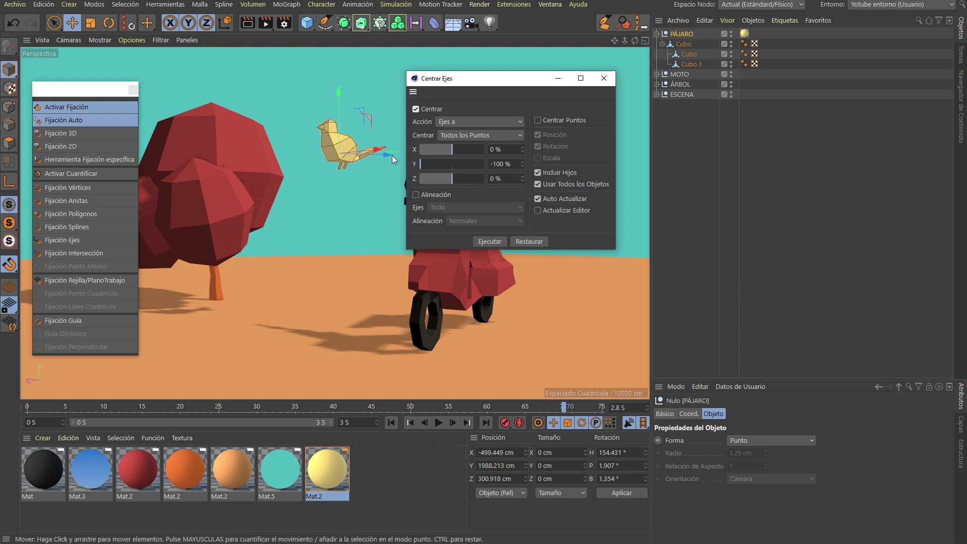
click(491, 242)
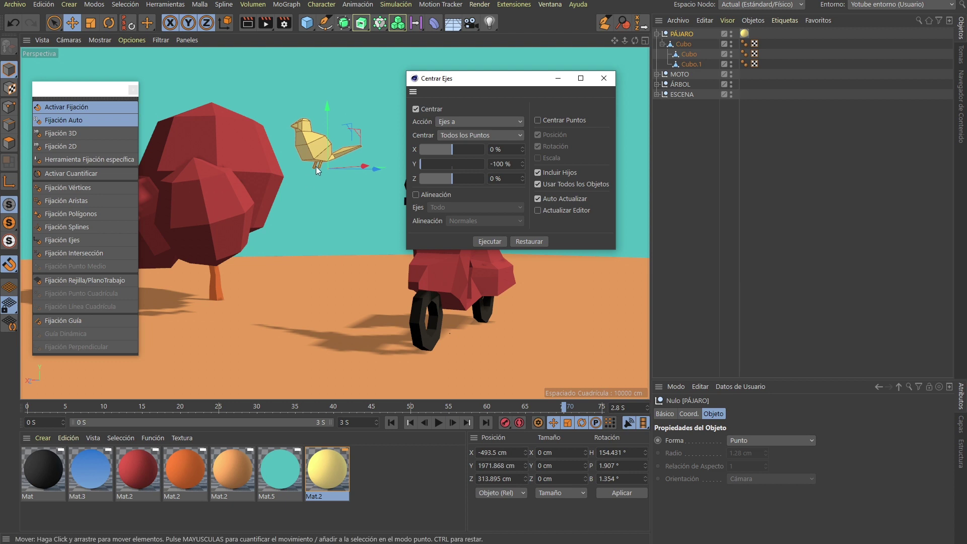
click(598, 81)
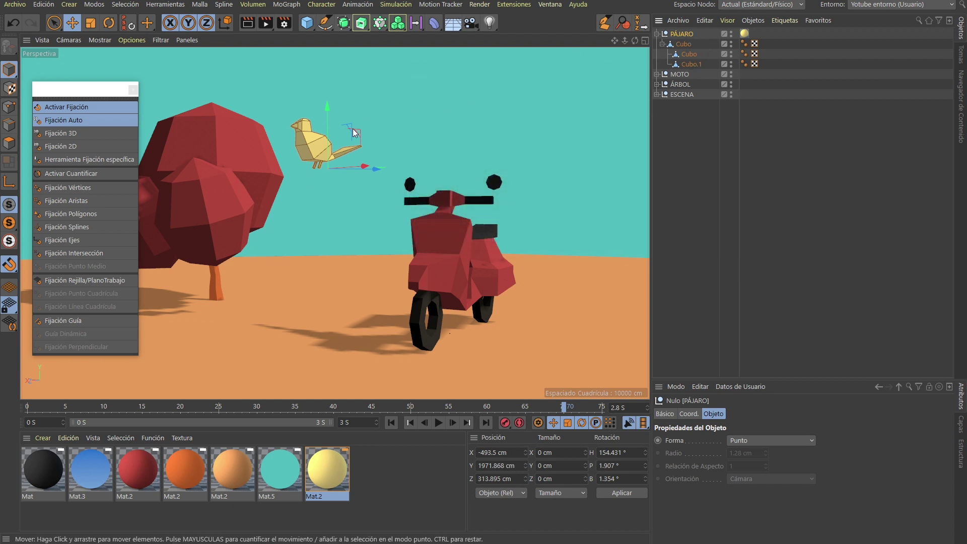
- In top view and axis mode, shift the bird's pivot to X -483.831 cm, Z 320.206 cm, then return to perspective
key(F2)
key(l)
drag(259, 149, 275, 157)
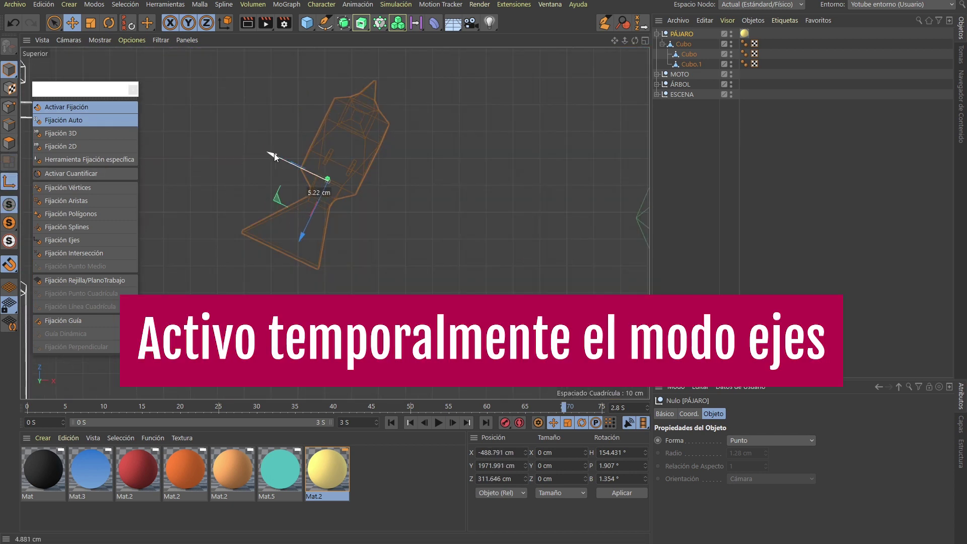
drag(310, 234, 319, 216)
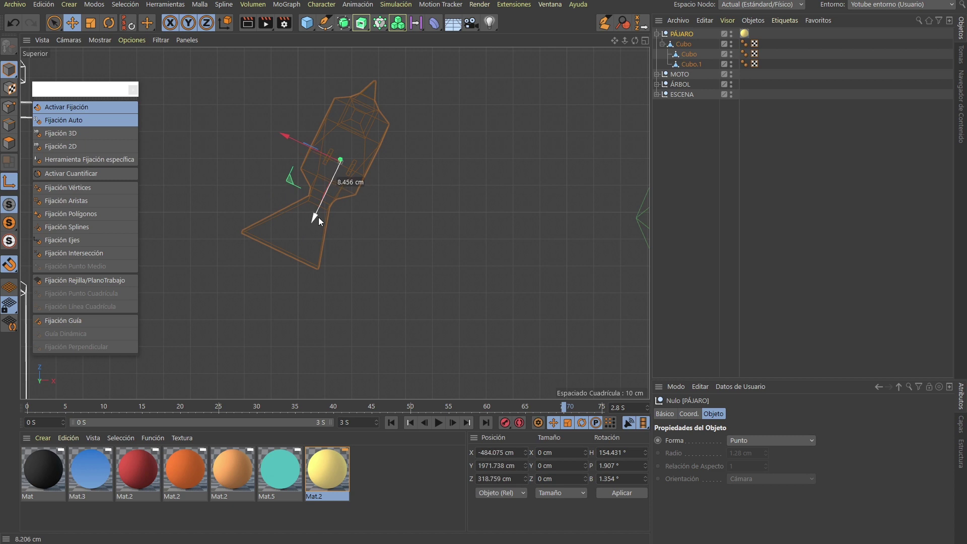
drag(295, 139, 294, 134)
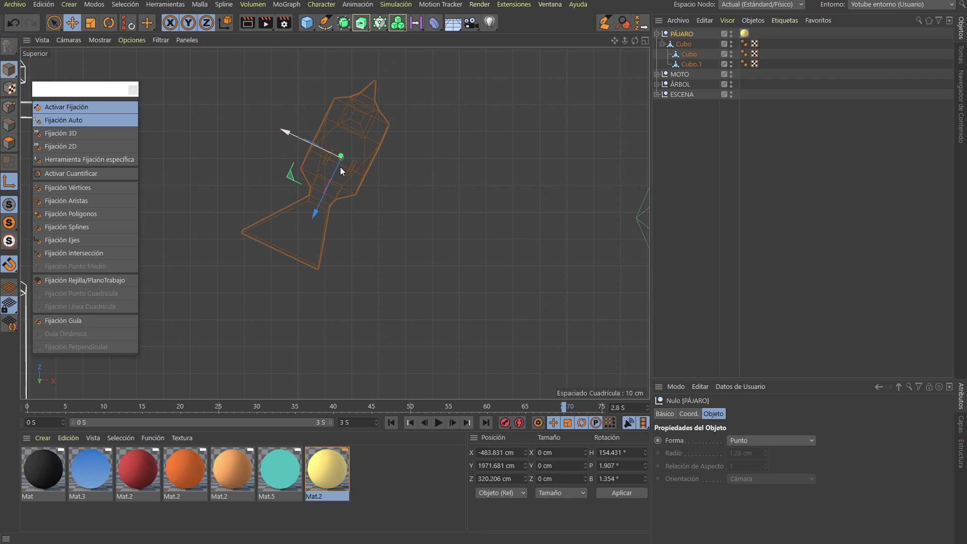
key(F1)
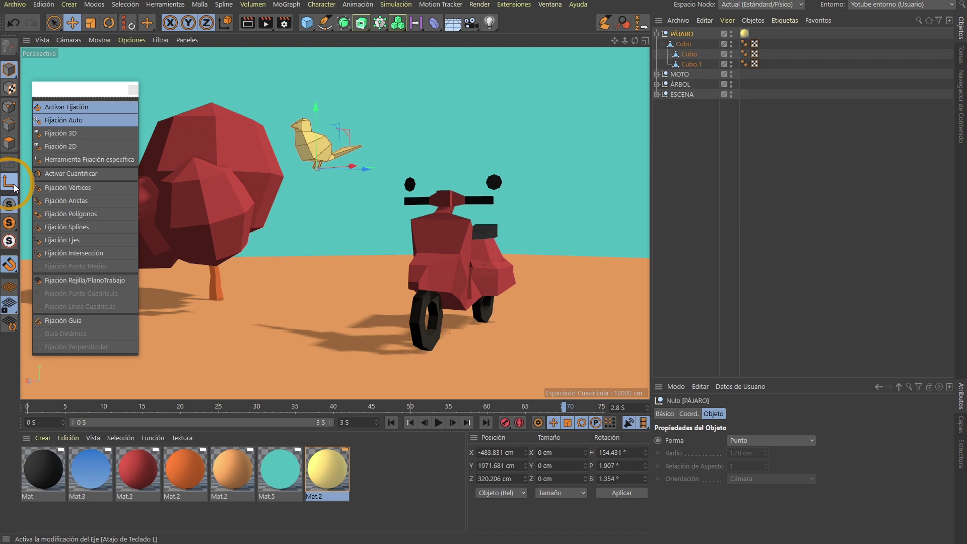
key(e)
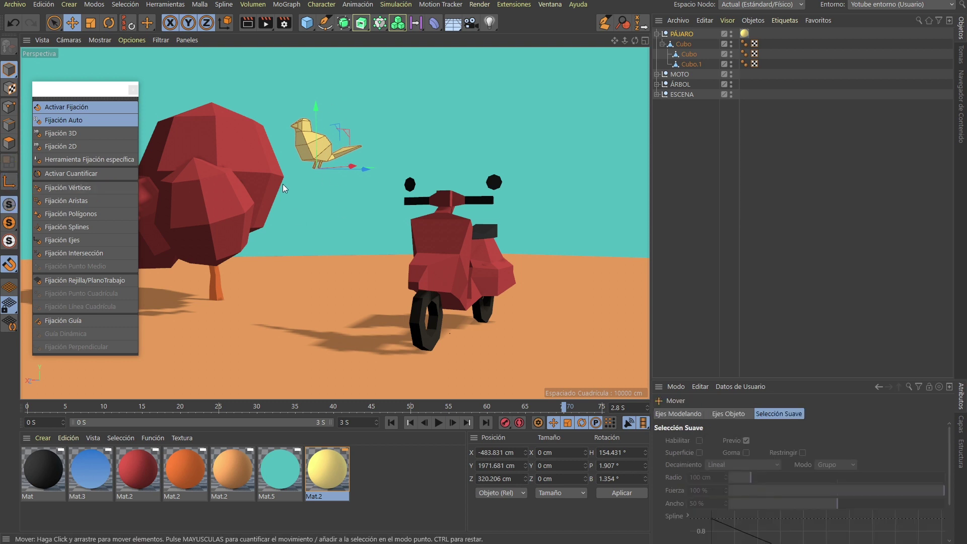
- With polygon snapping enabled, perch the bird on the scooter's handlebars and orbit to check it
click(84, 104)
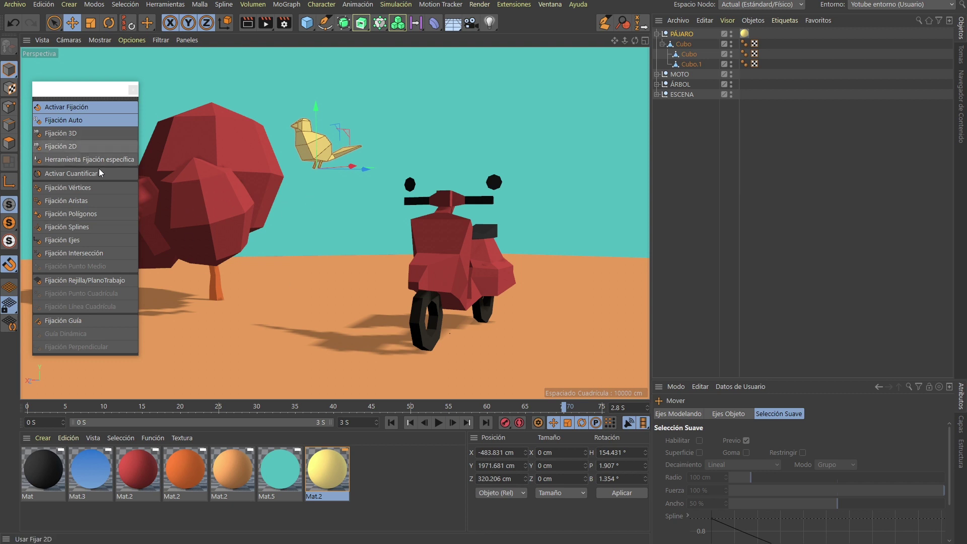
click(104, 214)
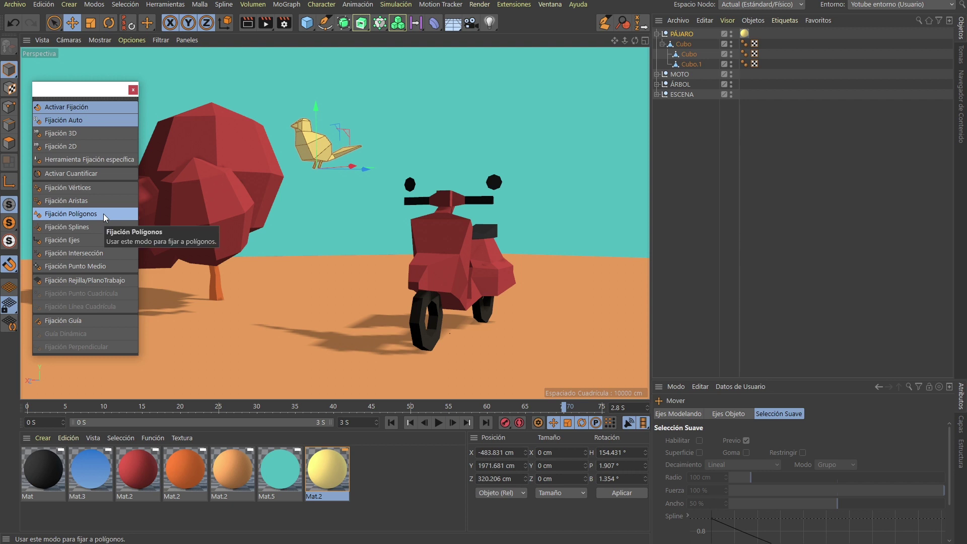
mouse_move(328, 193)
mouse_down()
mouse_move(271, 331)
mouse_move(303, 293)
mouse_move(365, 352)
mouse_move(416, 202)
mouse_up()
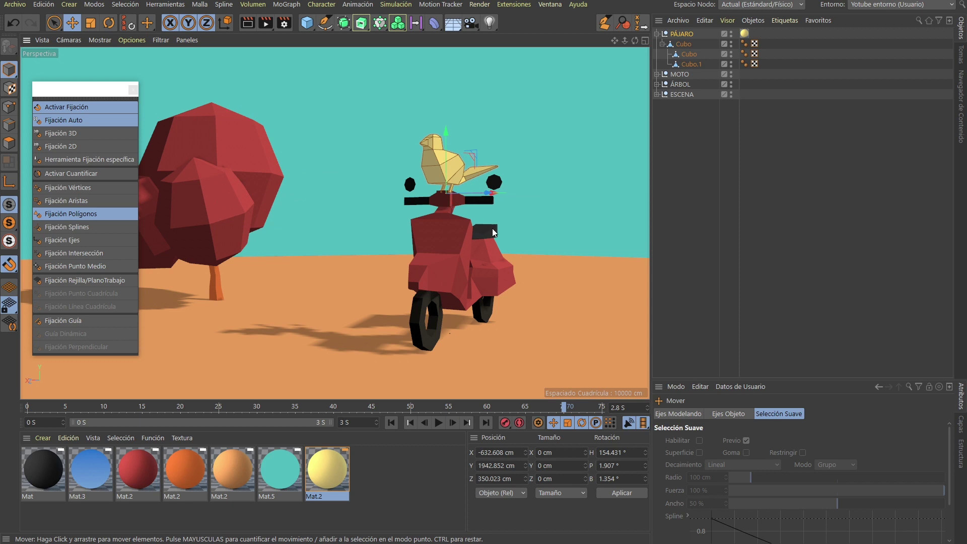
mouse_move(479, 233)
alt+mouse_down()
mouse_move(531, 228)
mouse_move(416, 234)
mouse_move(368, 249)
mouse_move(552, 217)
mouse_move(491, 201)
mouse_move(437, 208)
mouse_move(564, 198)
mouse_move(468, 226)
mouse_move(557, 196)
mouse_move(557, 240)
mouse_move(543, 232)
alt+mouse_up()
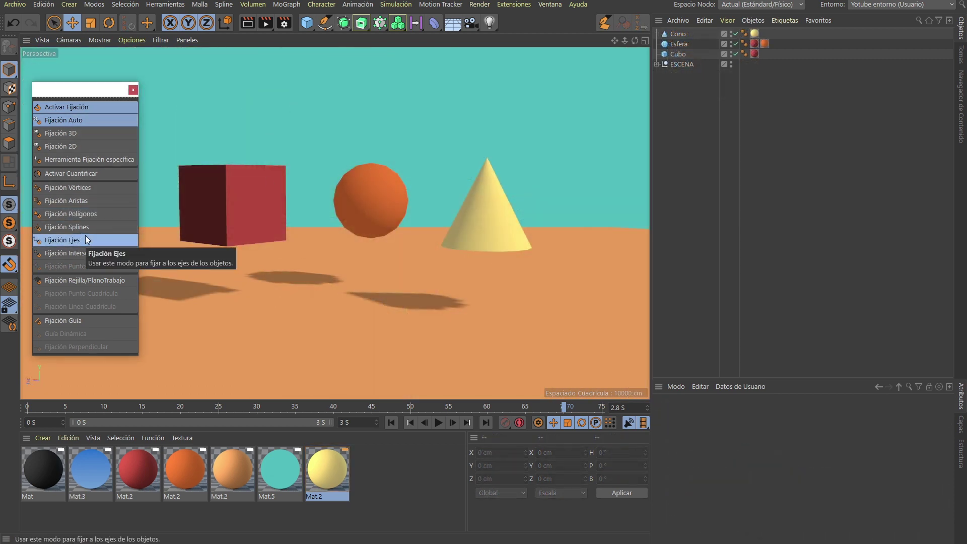
- Snap the sphere onto the cube's axis, then lift it out of the cube with snapping off
click(679, 44)
key(e)
drag(355, 217, 237, 204)
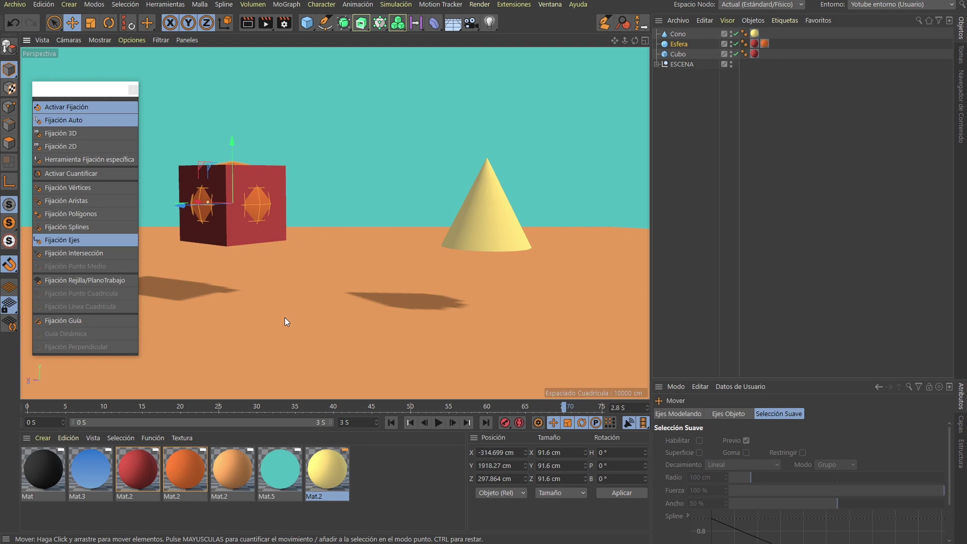
click(104, 106)
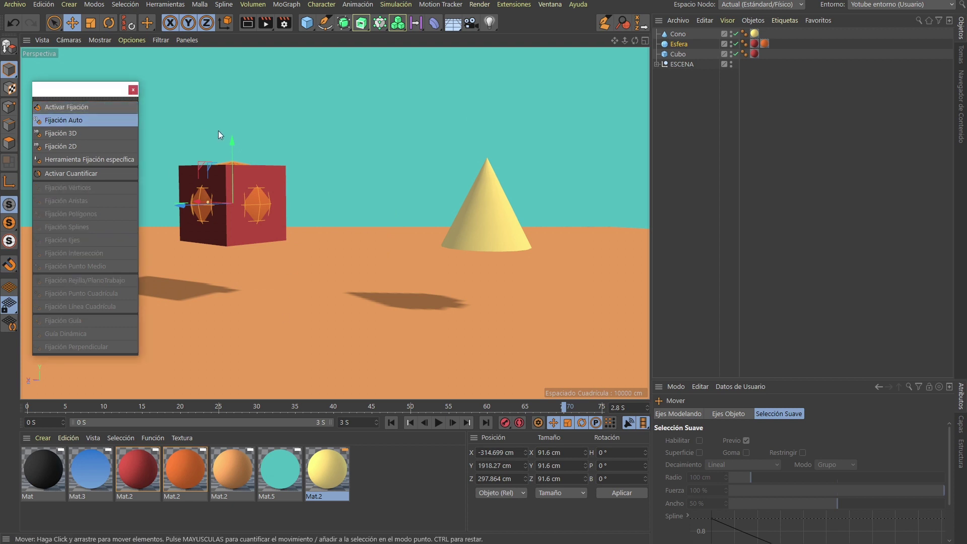
drag(230, 143, 230, 65)
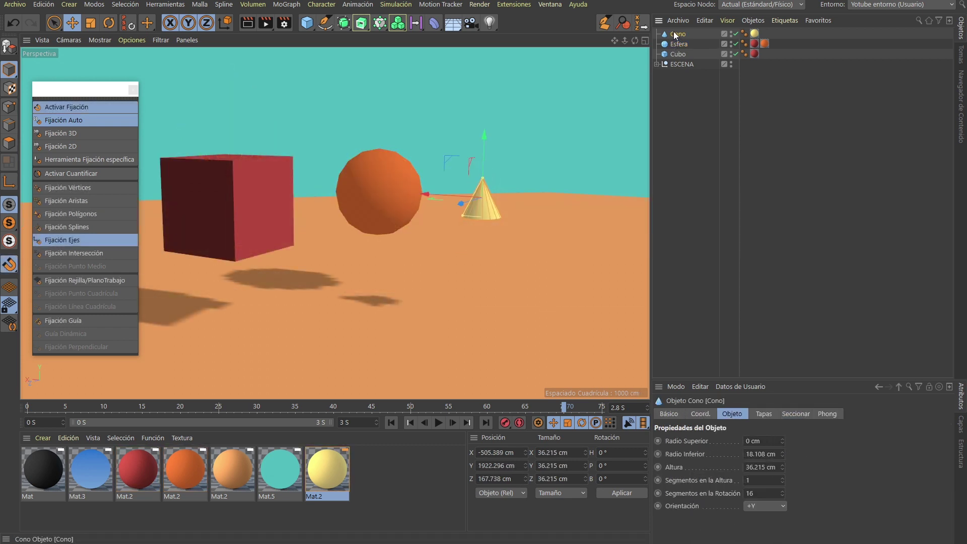
click(307, 22)
- Wrap the cone in a new Nulo parent and select the null
click(310, 23)
alt+click(356, 38)
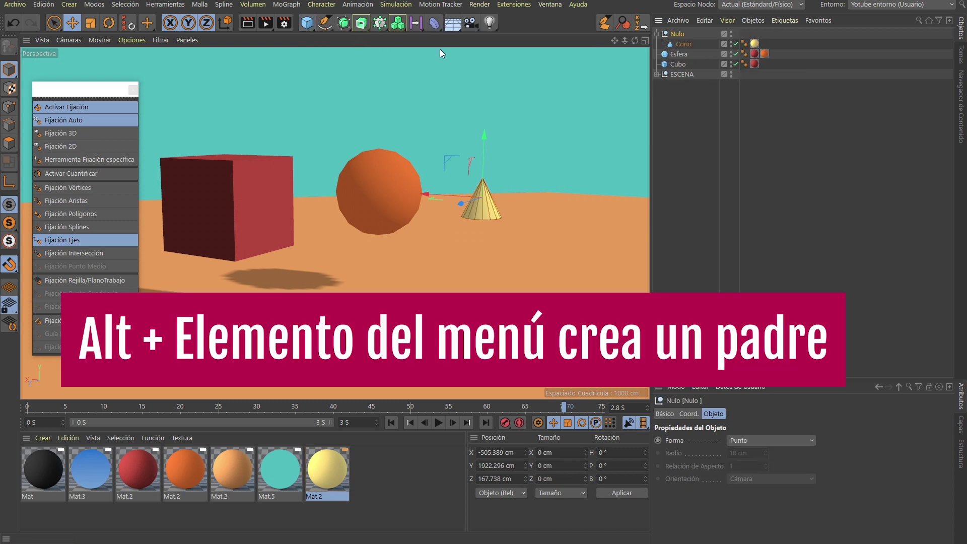
click(684, 44)
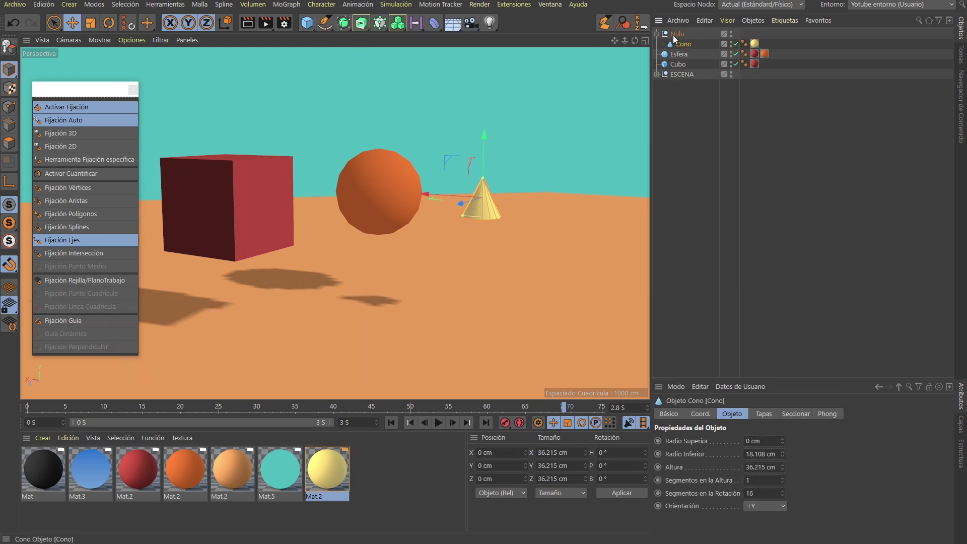
click(680, 43)
click(676, 37)
click(677, 34)
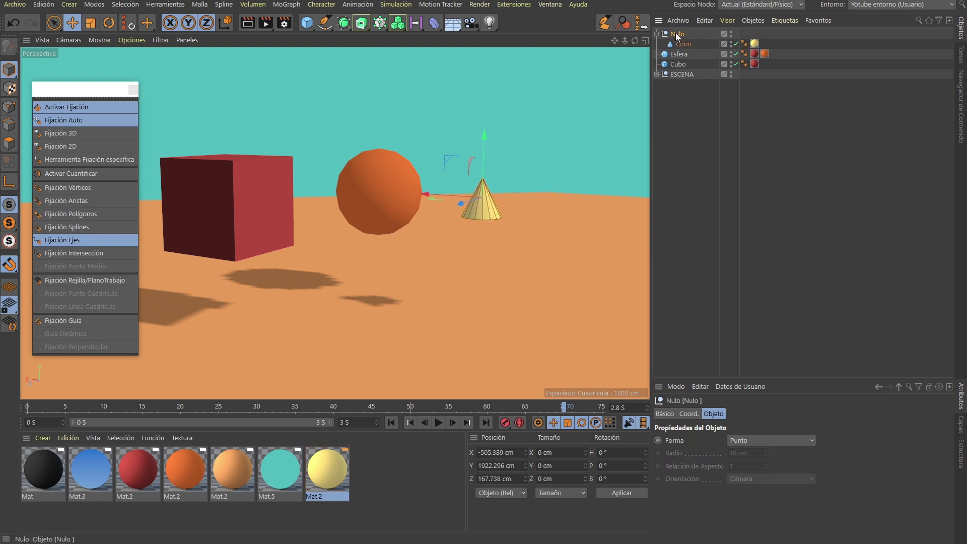
- Centre the null's axis on the cone's base (Y -100%) via Center Axis
key(shift+c)
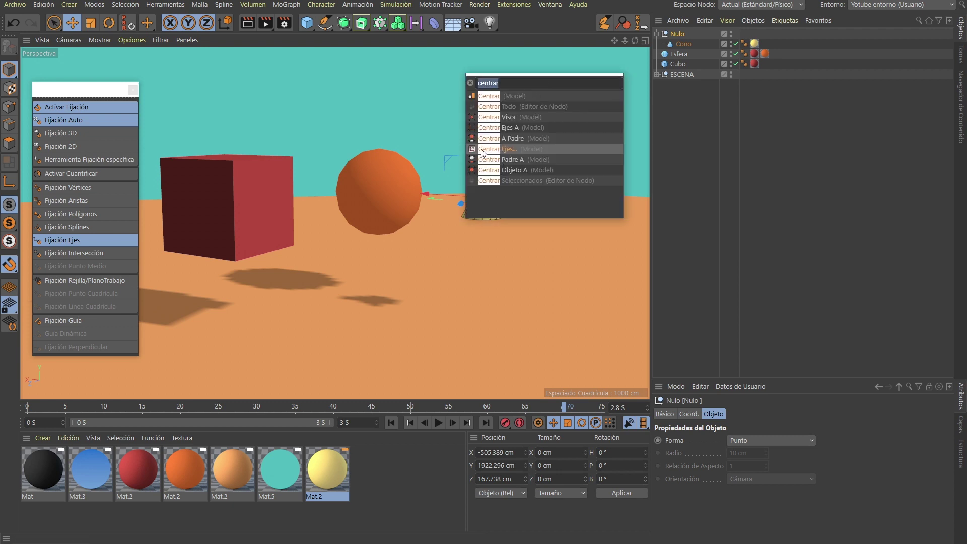
click(482, 149)
drag(534, 142, 290, 105)
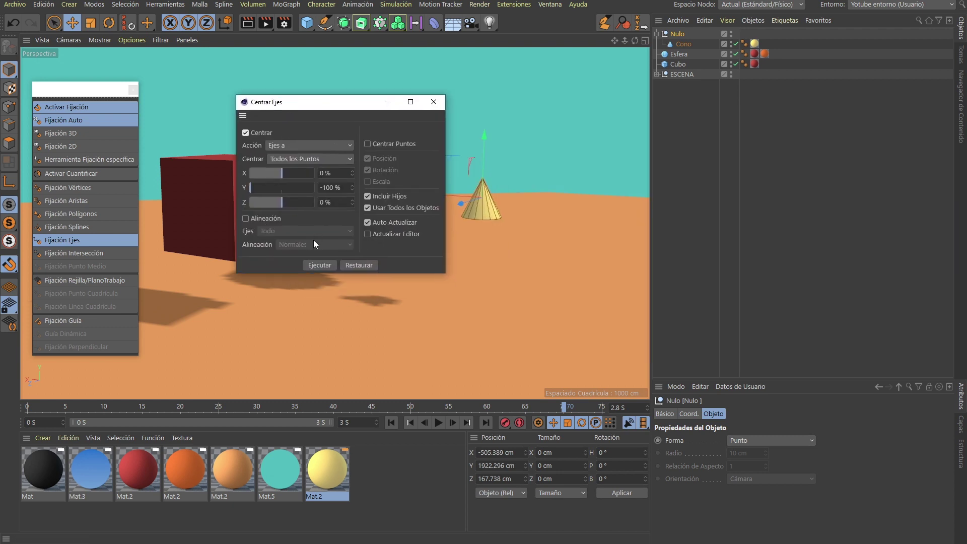
click(433, 102)
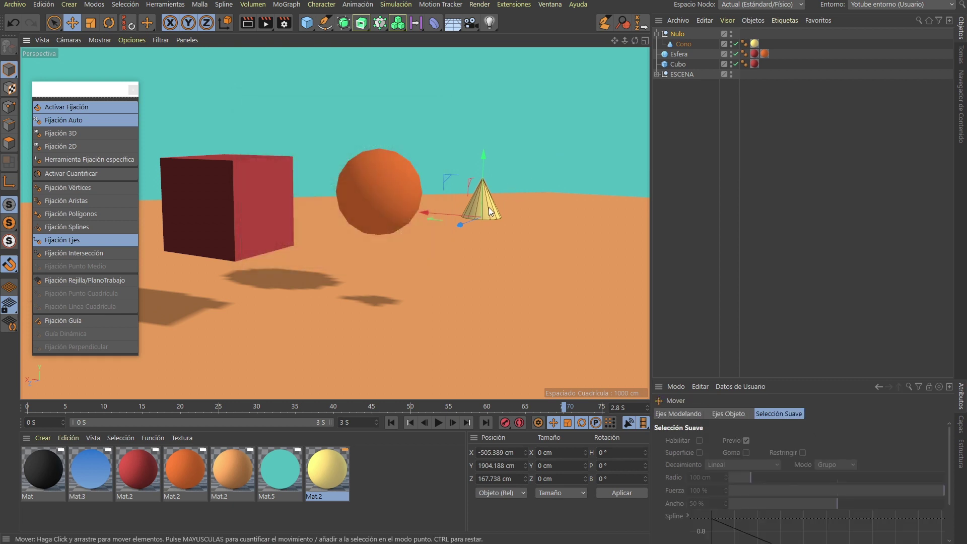
- With edge snapping on, place the cone's null on the cube's top edge and slide it along
click(678, 33)
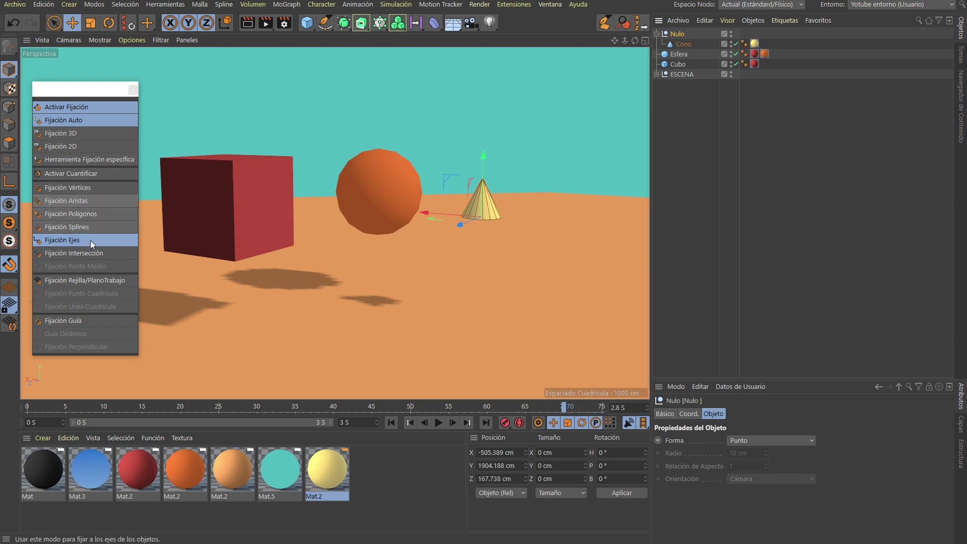
click(80, 200)
mouse_move(509, 256)
mouse_down()
mouse_move(280, 183)
mouse_move(262, 163)
mouse_up()
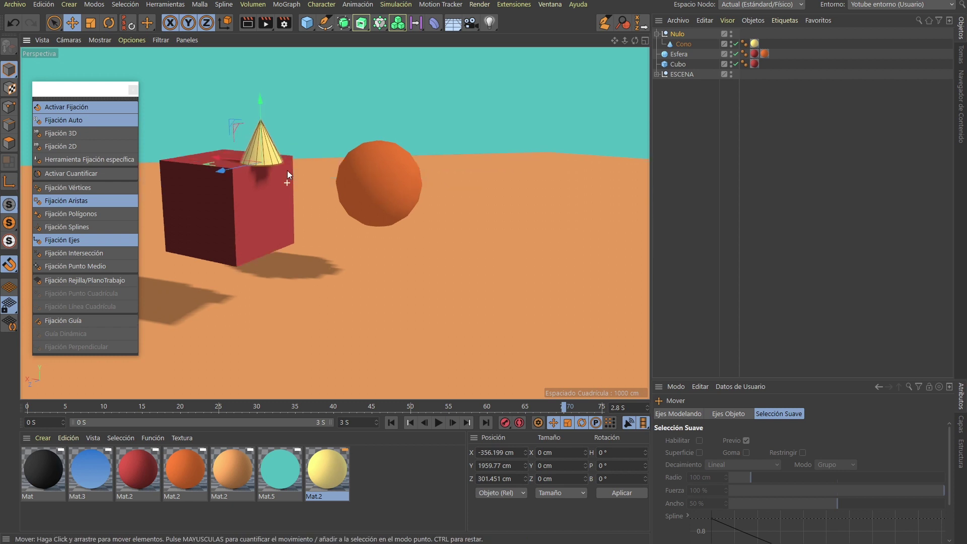
scroll(288, 173, up, 2)
scroll(254, 182, up, 3)
scroll(320, 180, up, 2)
scroll(306, 198, up, 2)
mouse_move(286, 192)
mouse_down()
mouse_move(304, 135)
mouse_move(270, 152)
mouse_up()
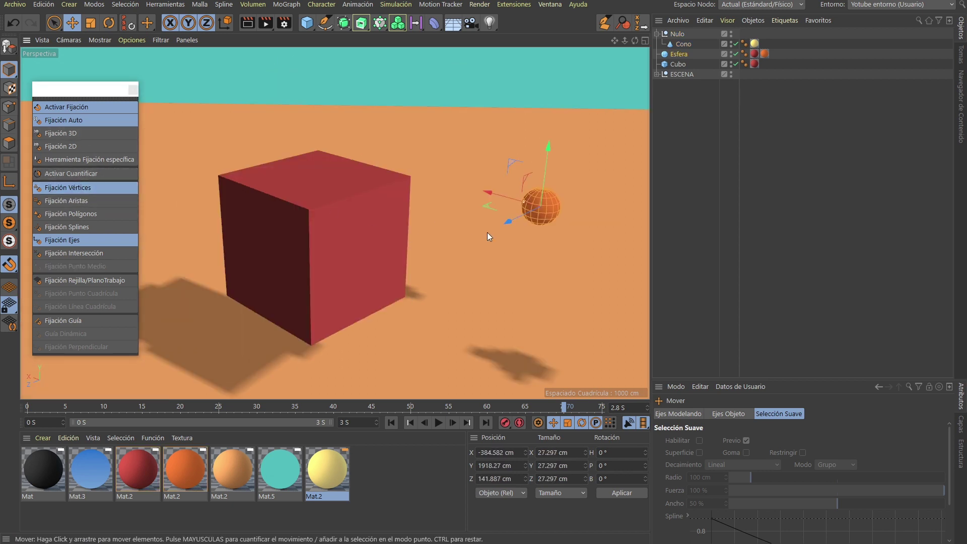
- Snap the sphere to a top corner of the cube and place a copy, Esfera.1, on the top
drag(488, 233, 415, 177)
ctrl+drag(676, 60, 680, 64)
drag(410, 195, 321, 155)
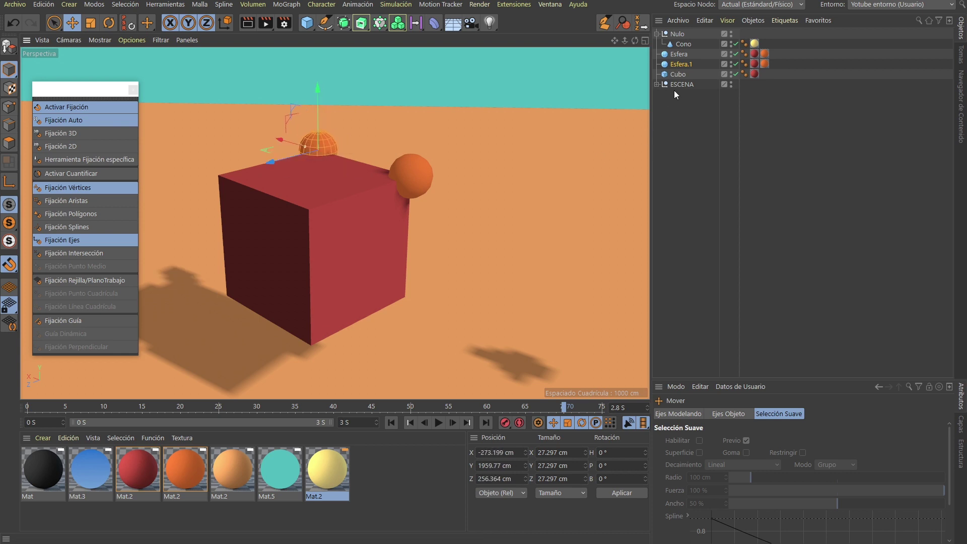
- Add two more sphere copies on the cube's left and front corners, then slide the cone along the star spline
ctrl+drag(673, 64, 676, 70)
drag(271, 162, 219, 181)
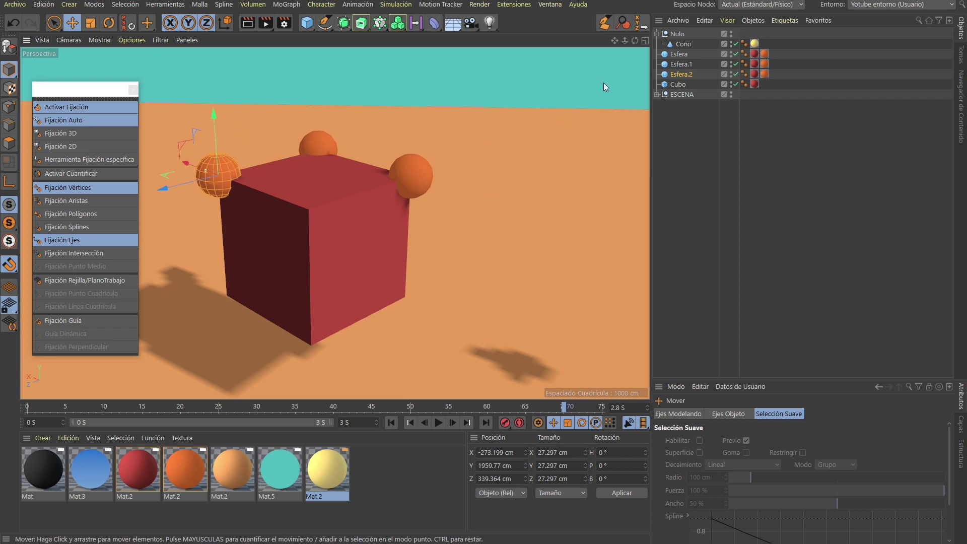
ctrl+drag(682, 74, 678, 82)
mouse_move(338, 182)
mouse_down()
mouse_move(326, 216)
mouse_move(307, 209)
mouse_up()
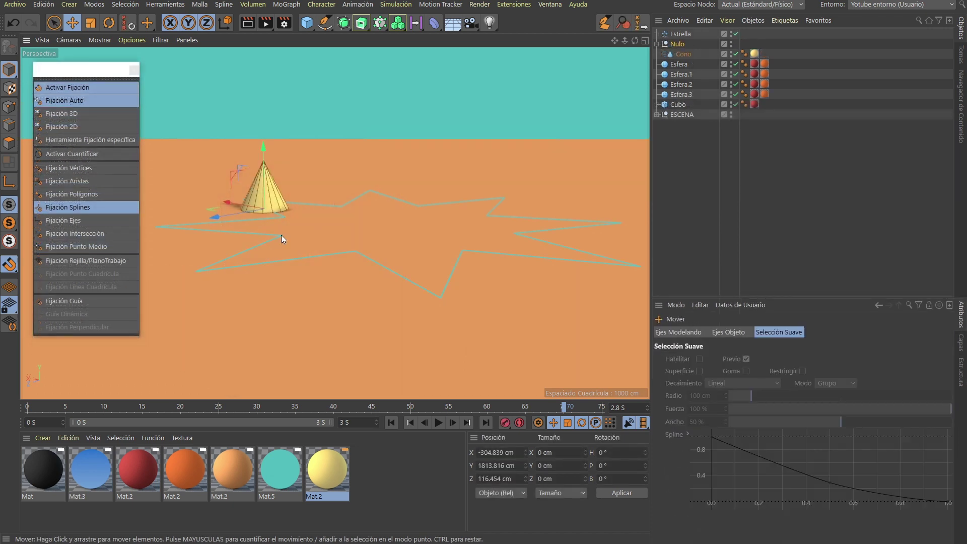
mouse_move(281, 235)
mouse_down()
mouse_move(363, 211)
mouse_move(346, 206)
mouse_move(373, 273)
mouse_move(432, 289)
mouse_move(463, 262)
mouse_up()
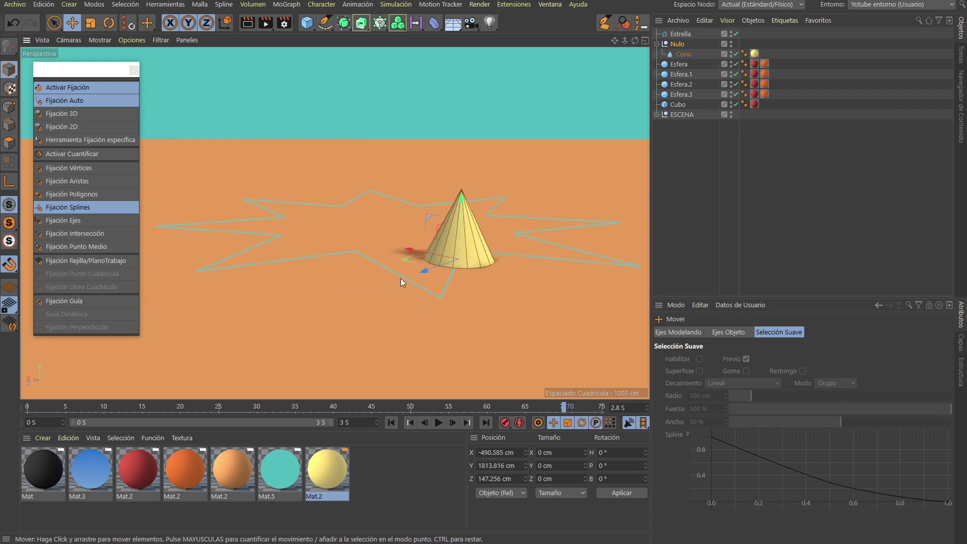
- From Top view, snap the cone to a star point, then slide it to the star's lower-left edge
key(F2)
mouse_move(320, 187)
mouse_down()
mouse_move(408, 149)
mouse_move(410, 138)
mouse_up()
click(91, 101)
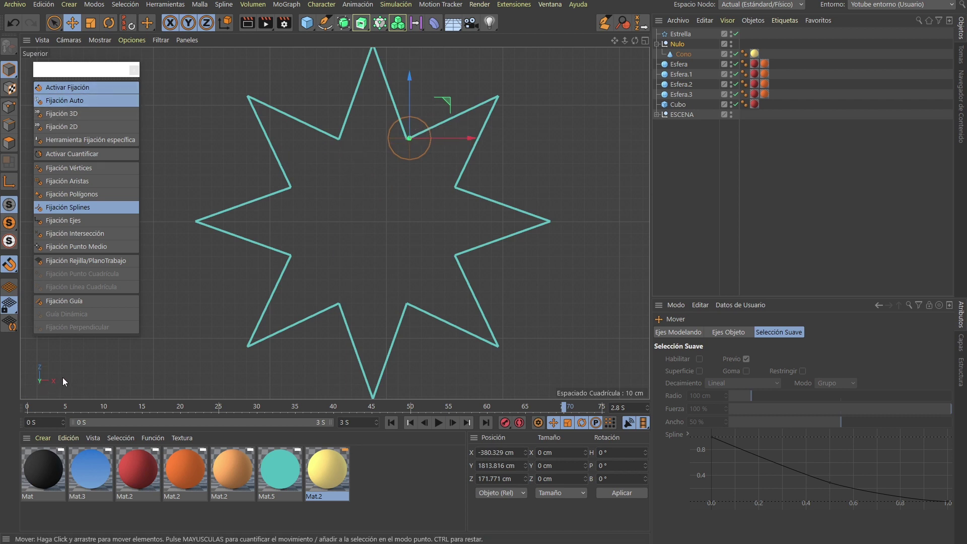
mouse_move(308, 267)
mouse_down()
mouse_move(262, 257)
mouse_move(198, 220)
mouse_up()
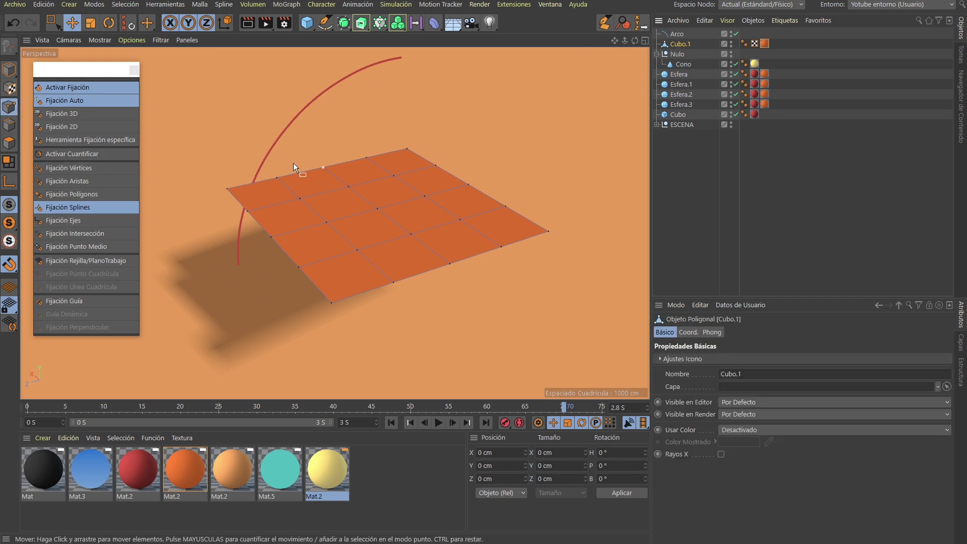
- Box-select the plane's corner points and pull them down onto the arc spline
key(0)
mouse_move(204, 166)
mouse_down()
mouse_move(265, 239)
mouse_move(345, 302)
mouse_move(345, 327)
mouse_up()
key(e)
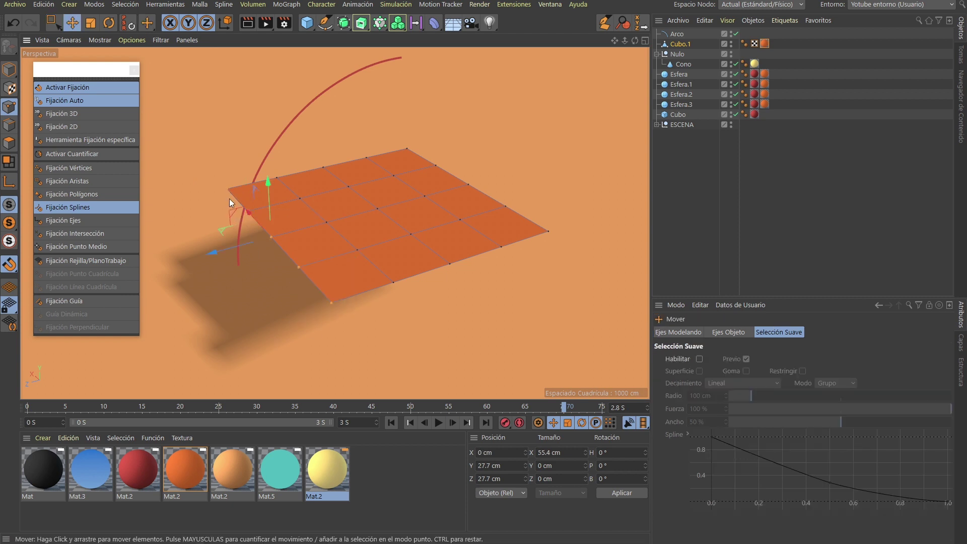
drag(222, 191, 239, 262)
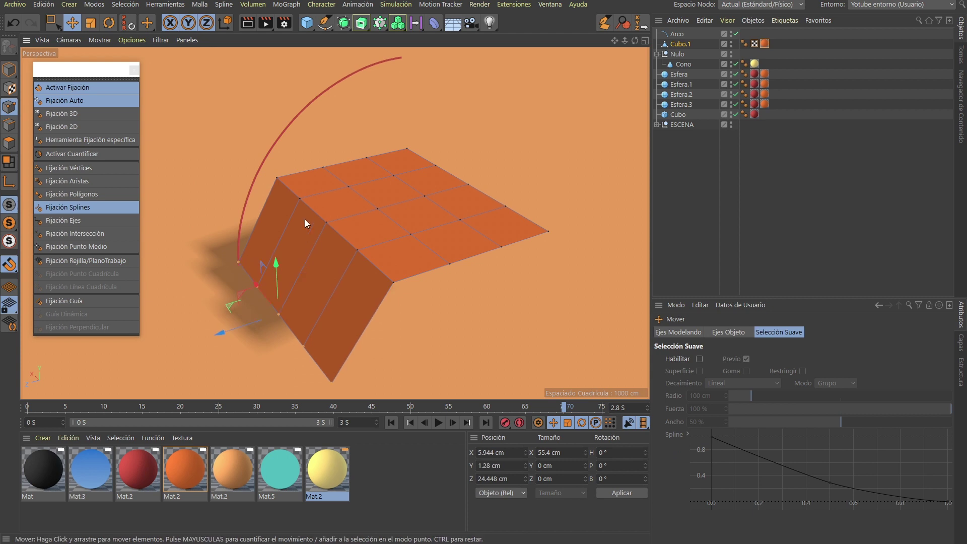
- Snap the next plane points onto the arc and raise the remaining points to bend the sheet
key(0)
drag(280, 187, 378, 282)
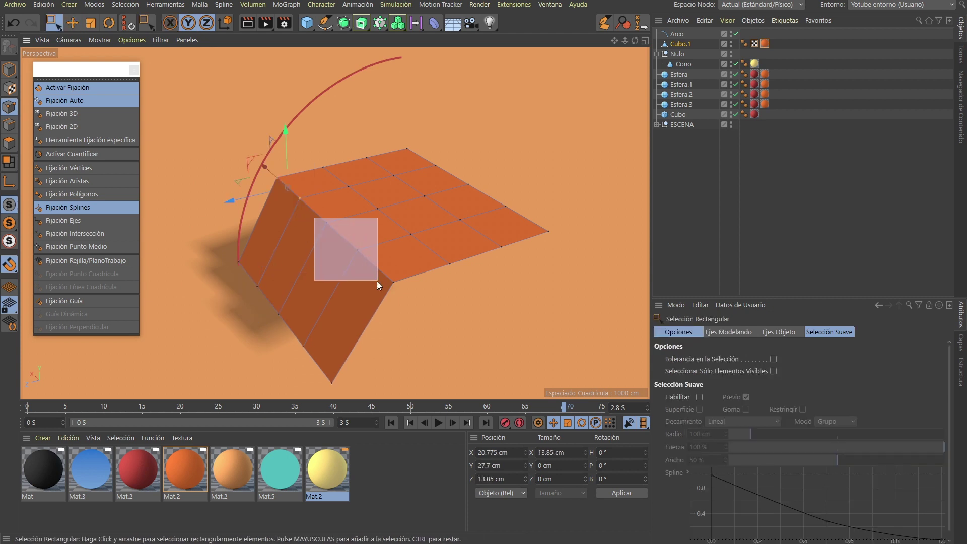
key(e)
drag(277, 179, 250, 194)
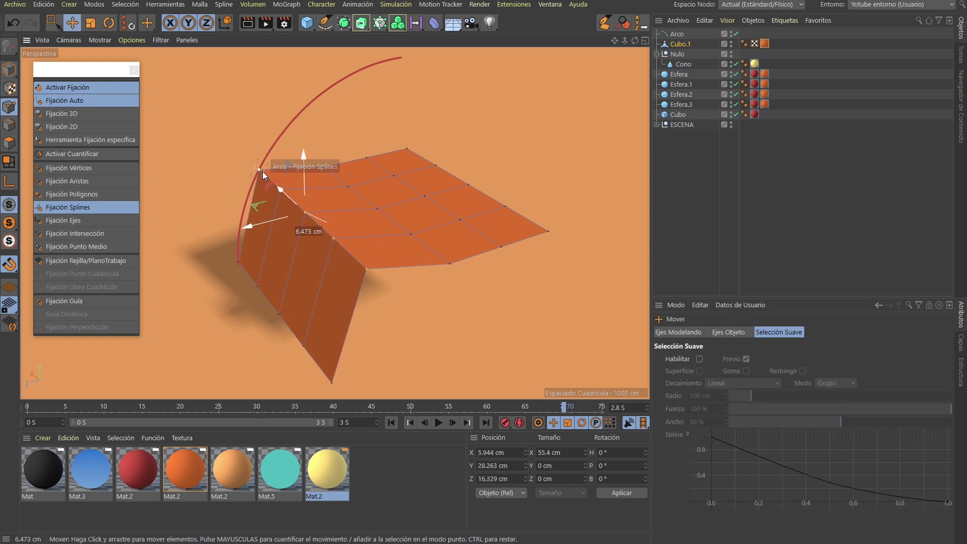
key(0)
drag(366, 198, 450, 290)
key(e)
mouse_move(408, 247)
mouse_down()
mouse_move(403, 160)
mouse_move(455, 268)
mouse_move(427, 197)
mouse_move(438, 214)
mouse_up()
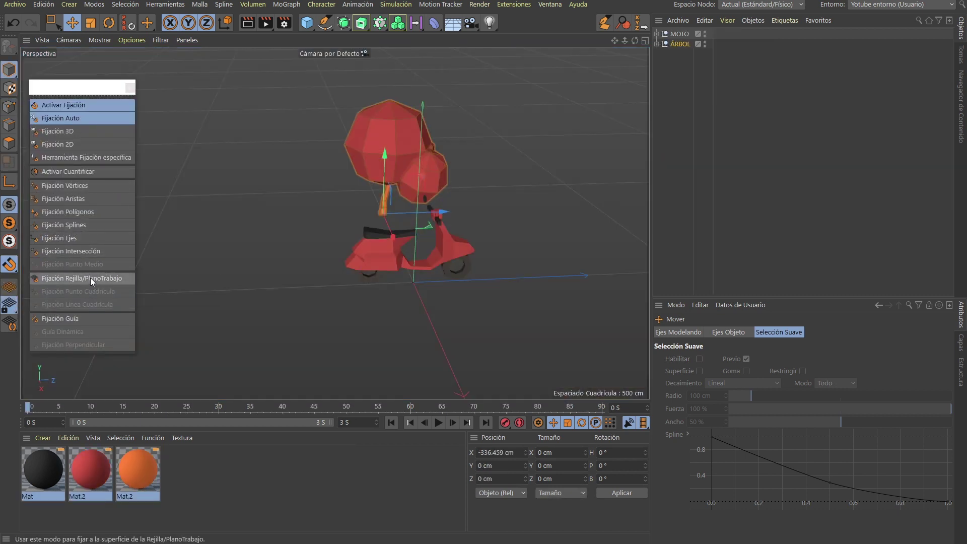
- Enable grid point snapping without grid lines, then place ÁRBOL copies 500 cm apart around the scooter
click(89, 277)
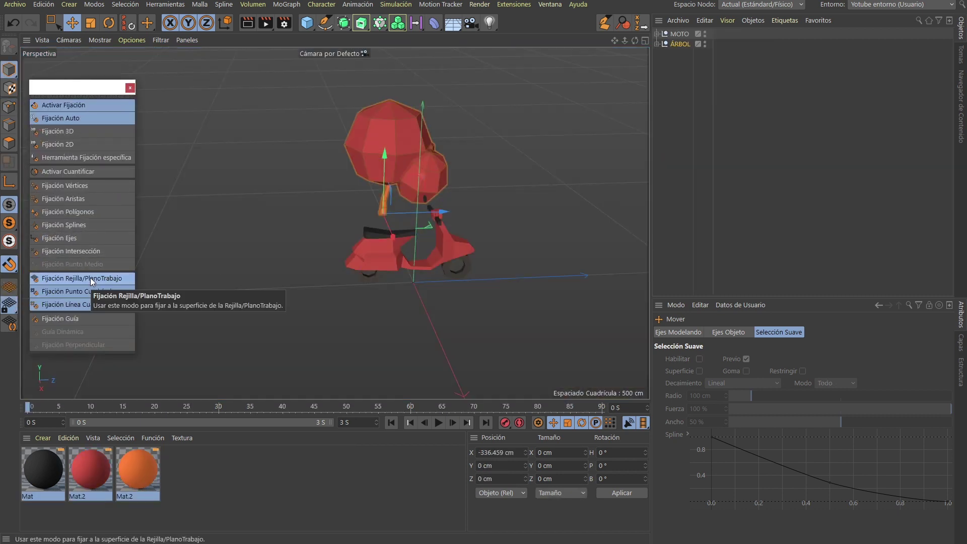
click(93, 303)
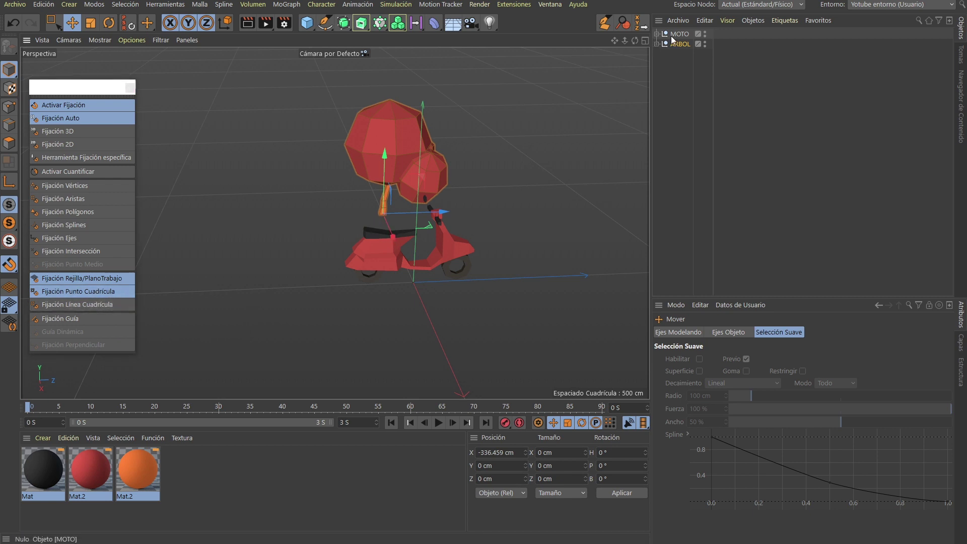
mouse_move(360, 215)
mouse_down()
mouse_move(327, 225)
mouse_move(162, 195)
mouse_up()
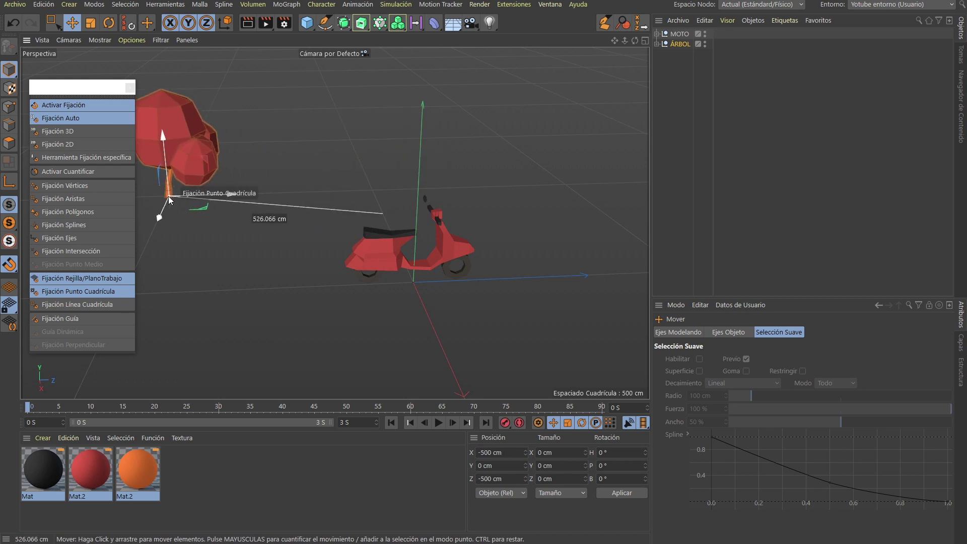
ctrl+drag(230, 193, 434, 194)
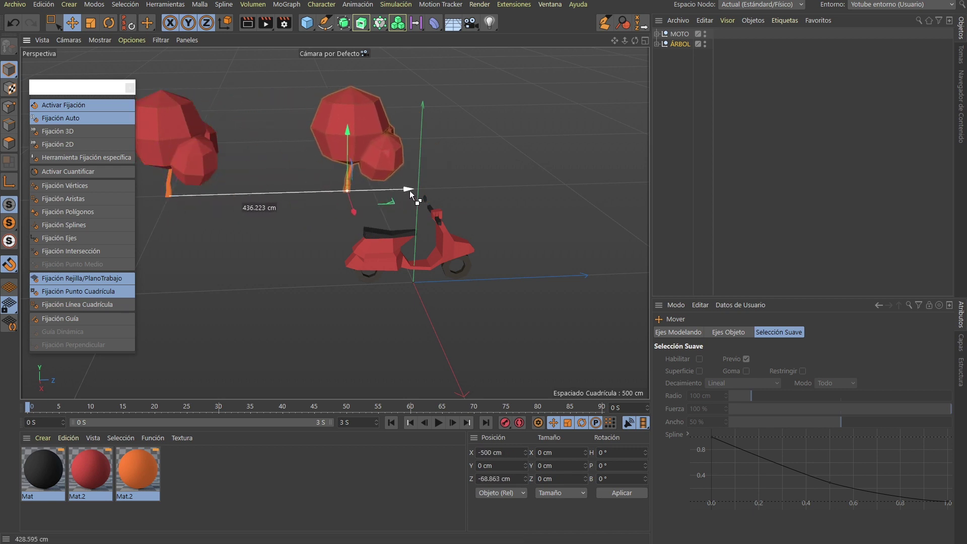
mouse_move(532, 193)
alt+mouse_down()
mouse_move(431, 196)
mouse_move(592, 199)
mouse_move(545, 215)
mouse_move(486, 204)
mouse_move(656, 250)
mouse_move(539, 220)
mouse_move(431, 141)
mouse_move(346, 180)
mouse_move(355, 198)
mouse_move(429, 200)
alt+mouse_up()
ctrl+drag(392, 174, 279, 214)
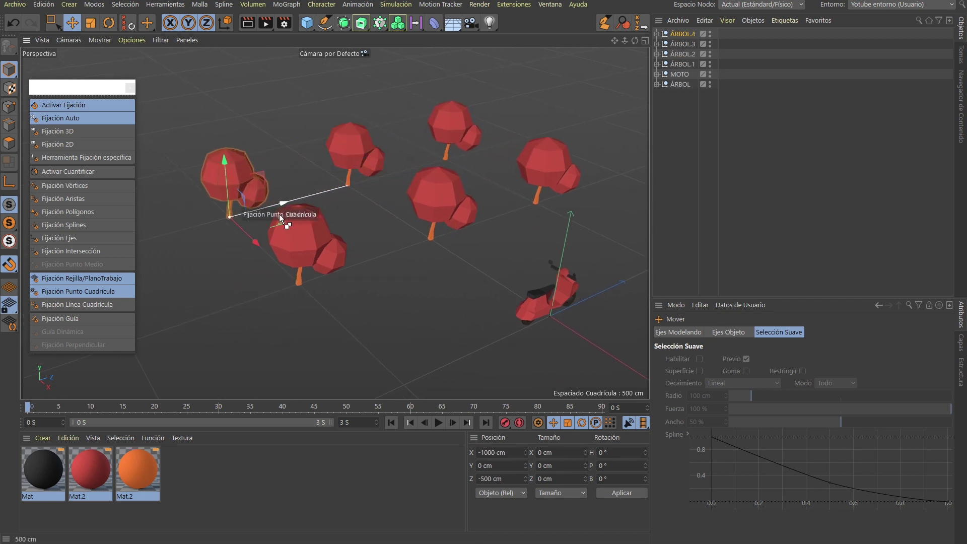